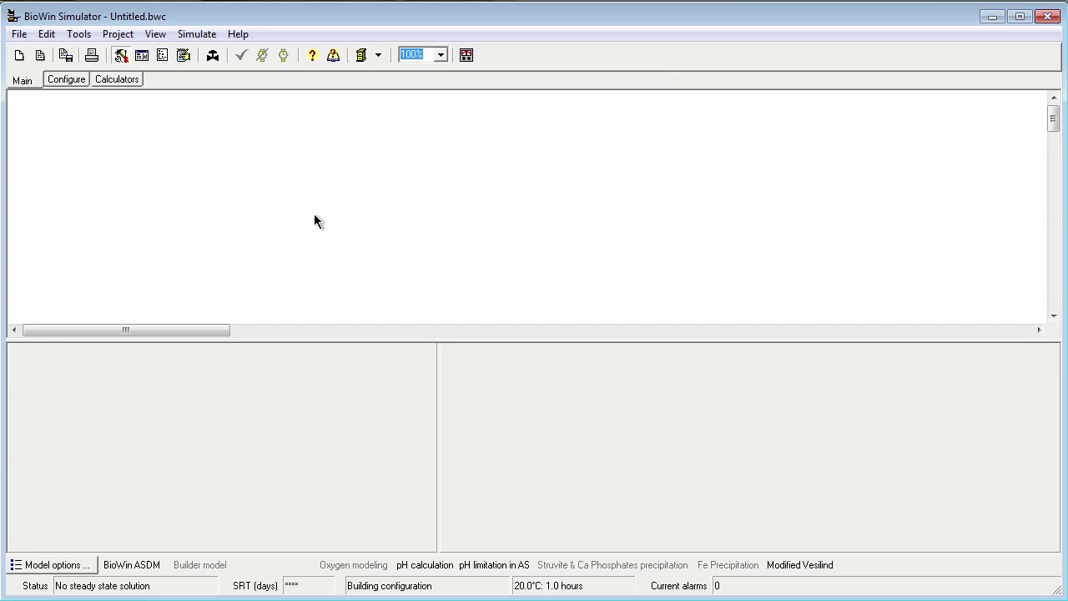
- Show the Configure tab's flowsheet element palette above the empty canvas
left_click(70, 82)
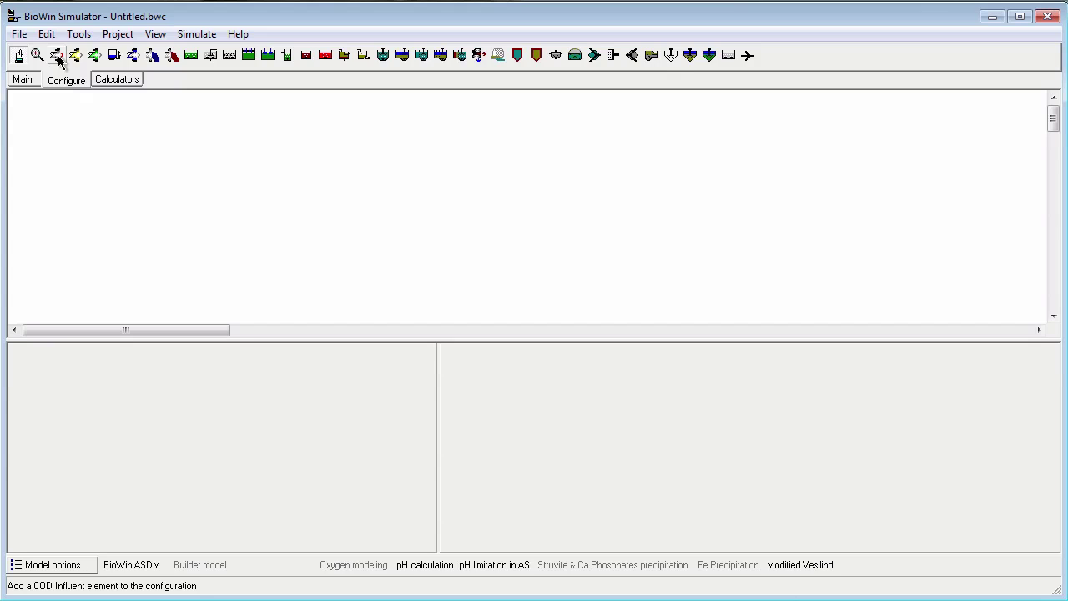
- Place two COD influent elements, COD Influent0 and COD Influent1, on the canvas
left_click(57, 56)
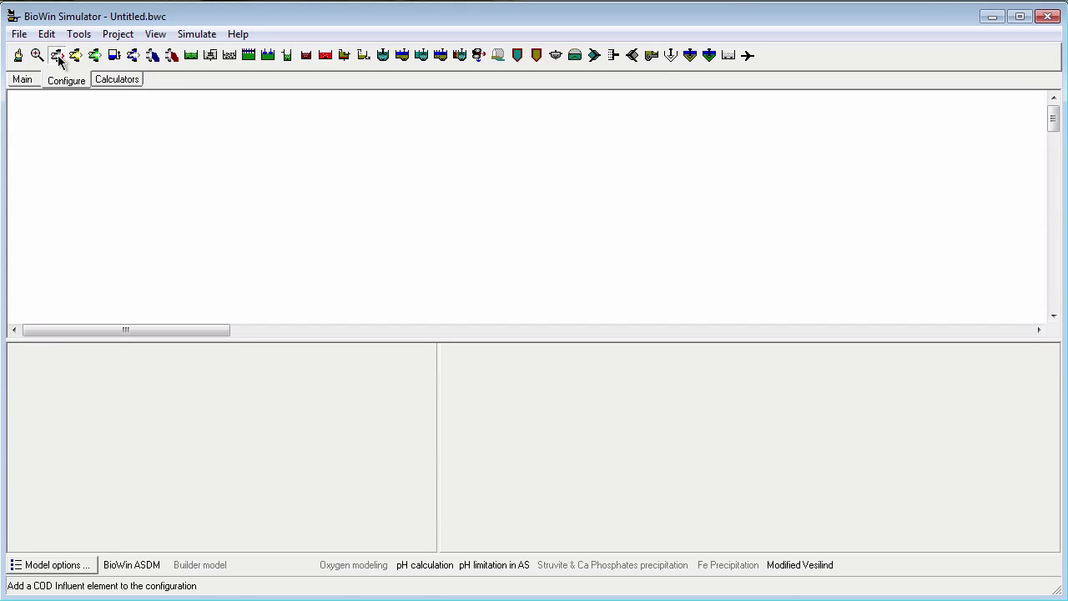
left_click(92, 205)
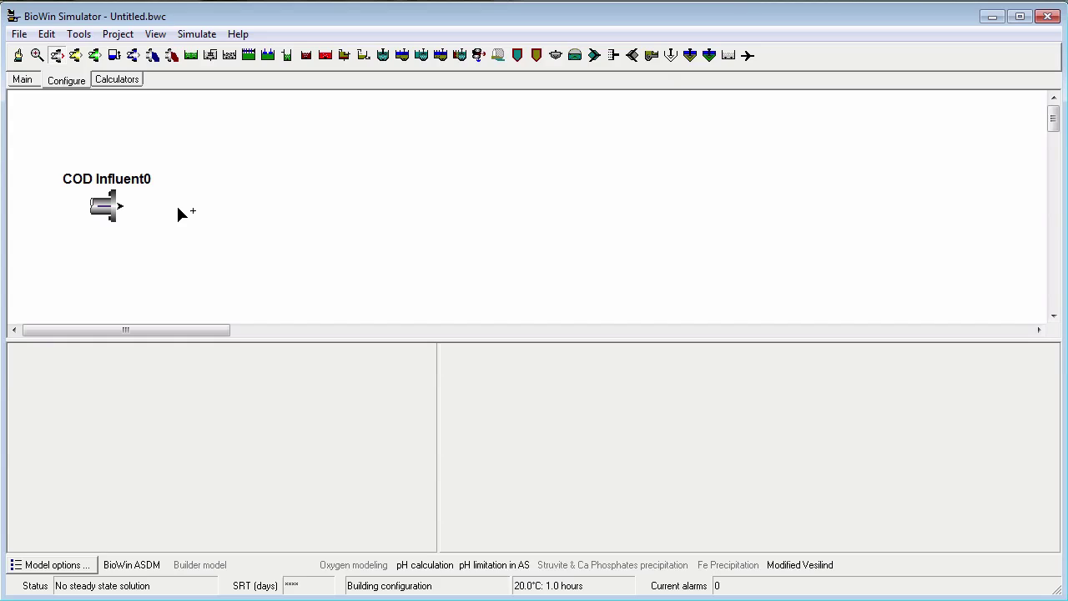
left_click(160, 237)
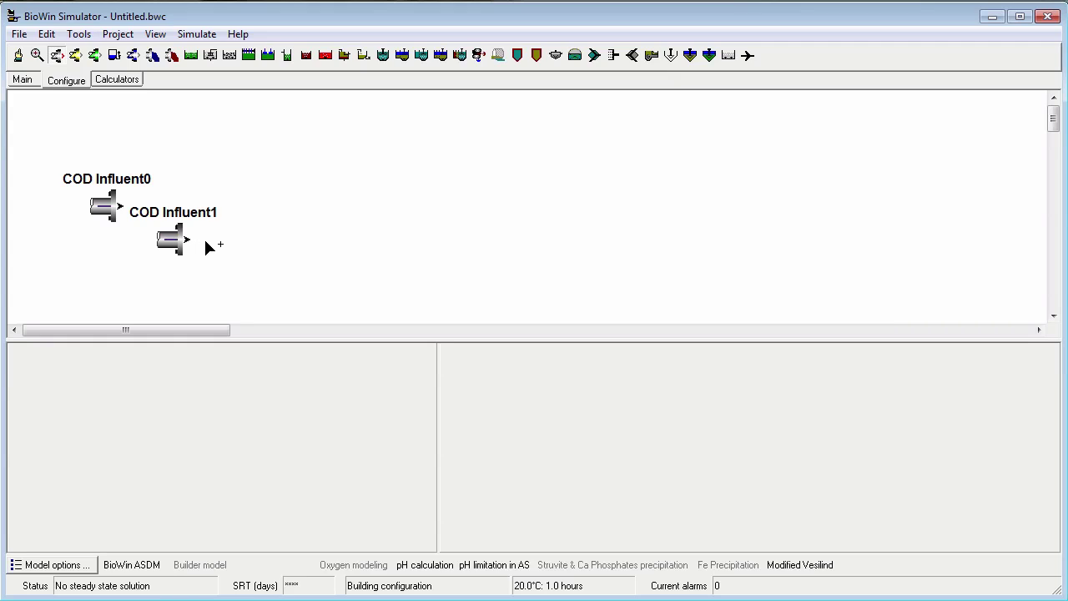
- Place Bioreactor2 and Bioreactor3 side by side to the right of the influents
left_click(191, 55)
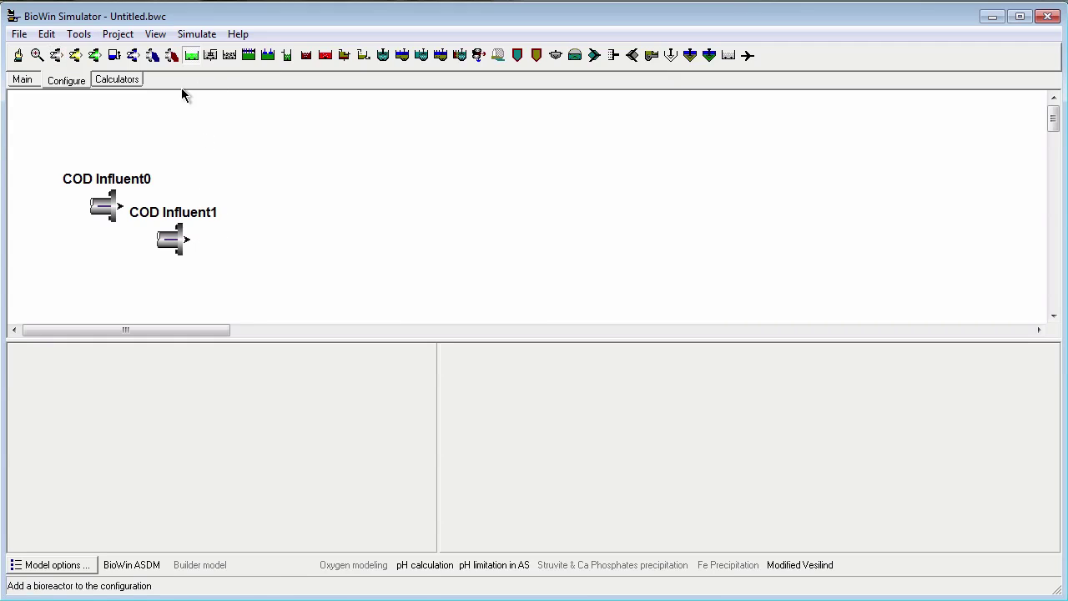
left_click(228, 211)
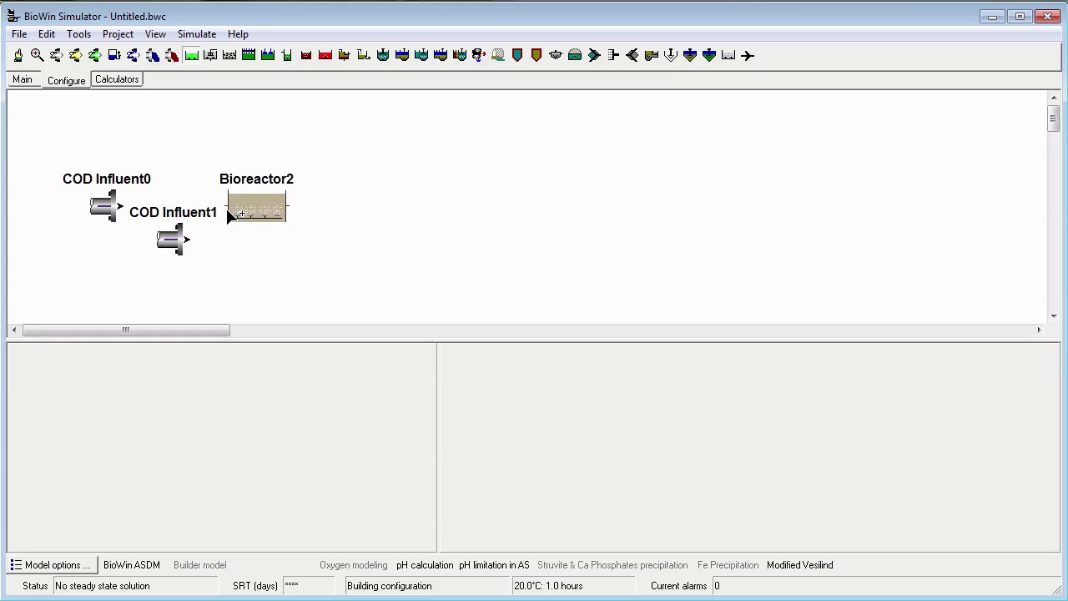
left_click(337, 212)
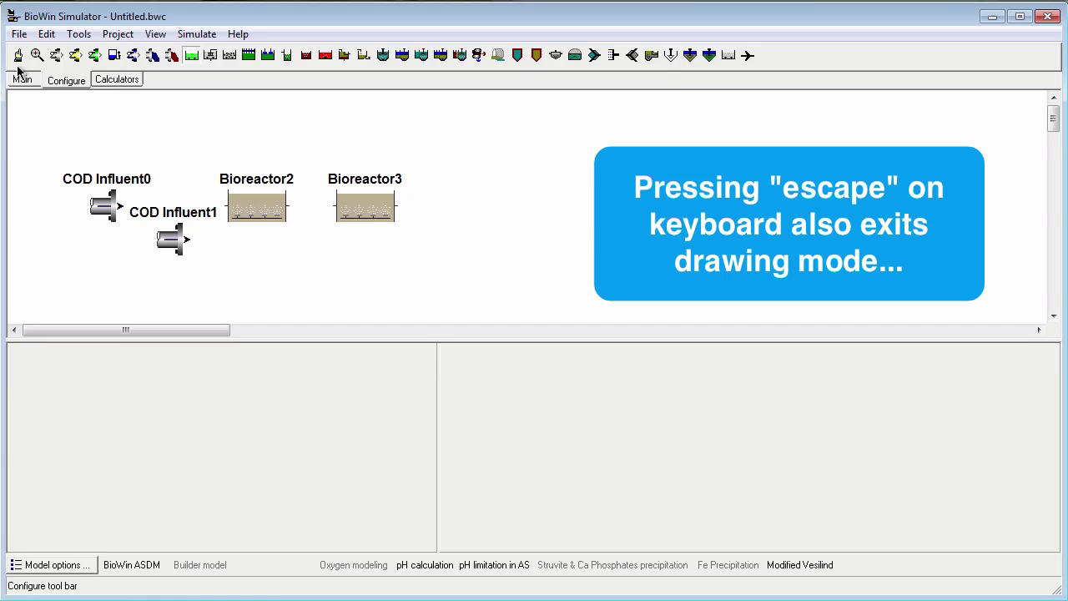
- Leave drawing mode, select Bioreactor2, then box-select both bioreactors and clear the selection
key("Escape")
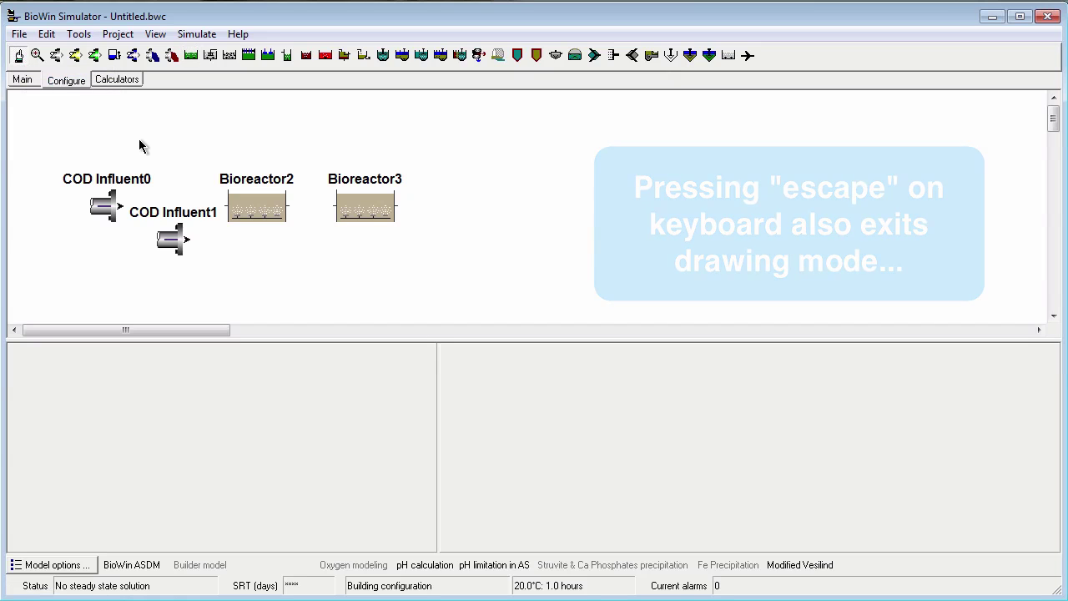
left_click(230, 200)
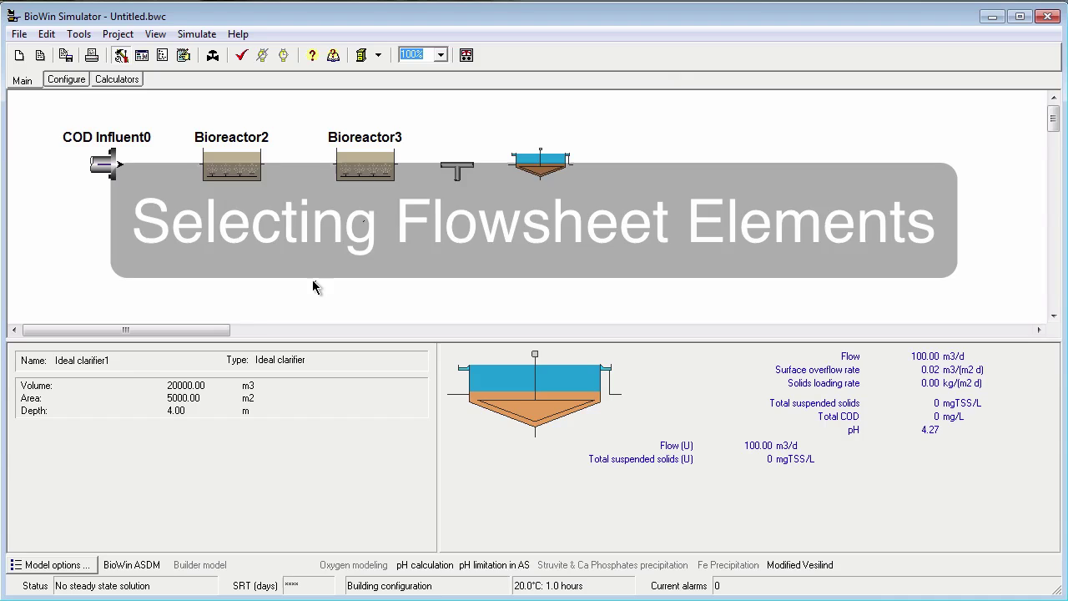
left_click(236, 171)
left_click(236, 171)
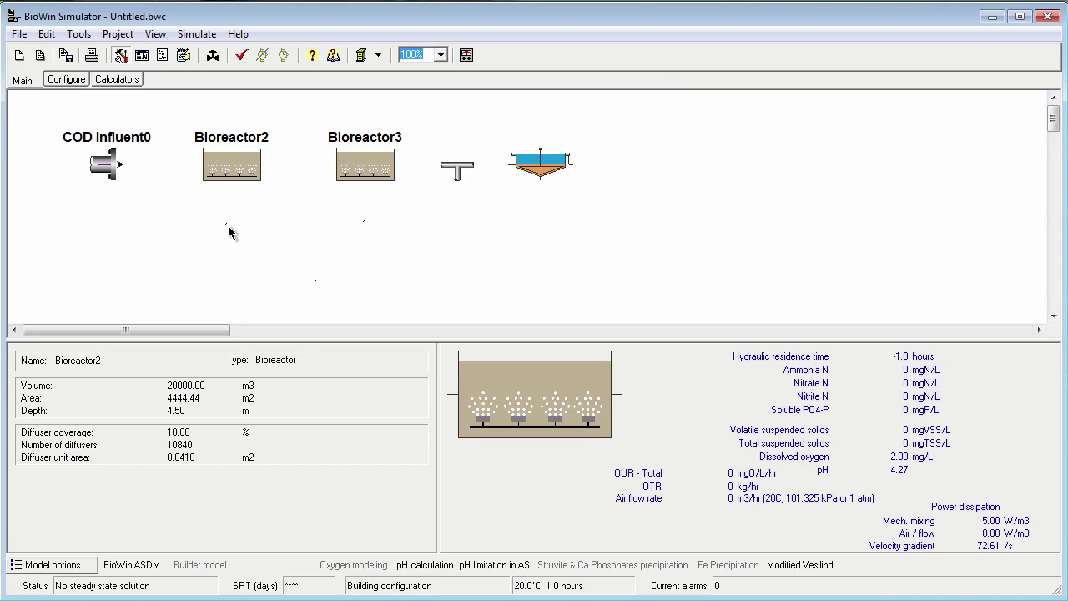
left_click_drag(167, 99, 433, 247)
left_click(272, 237)
- Multi-select COD Influent0, Bioreactor3, the splitter and Bioreactor2, then deselect all
left_click(136, 166)
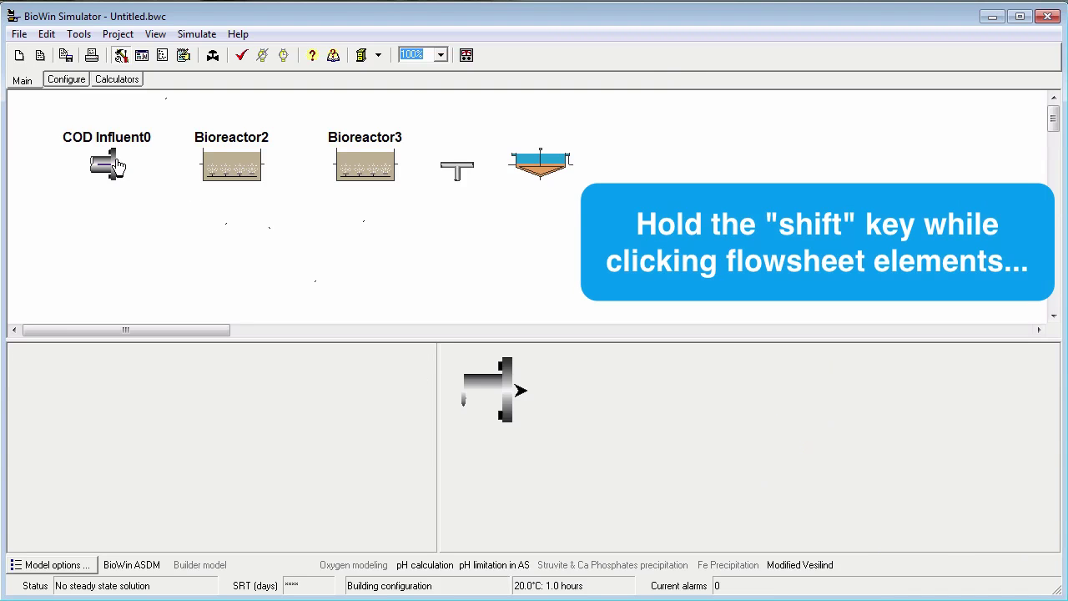
left_click(346, 172, "shift")
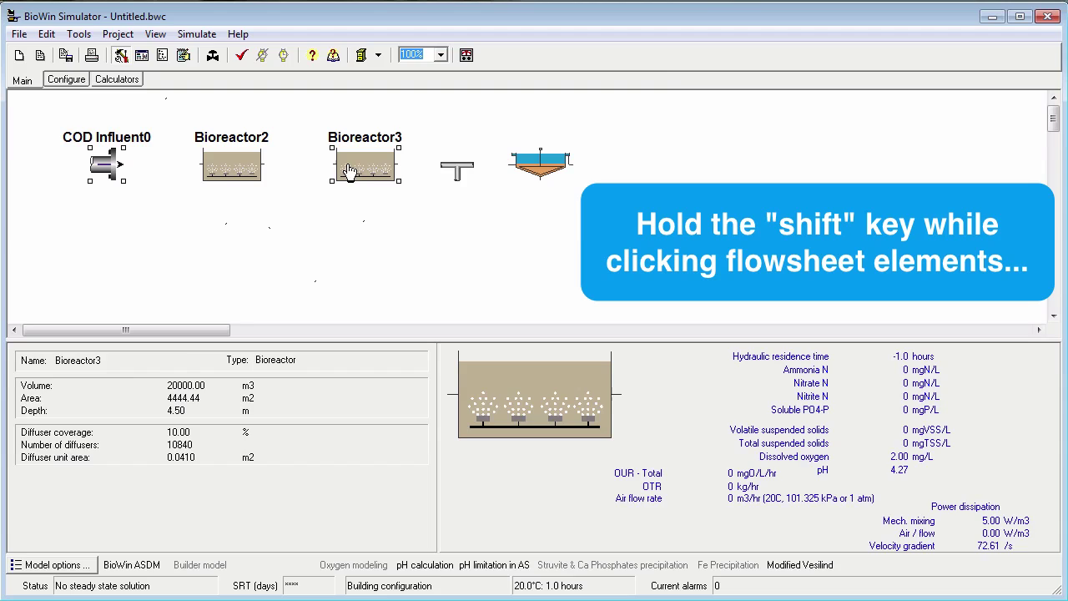
left_click(451, 171, "shift")
left_click(236, 170, "shift")
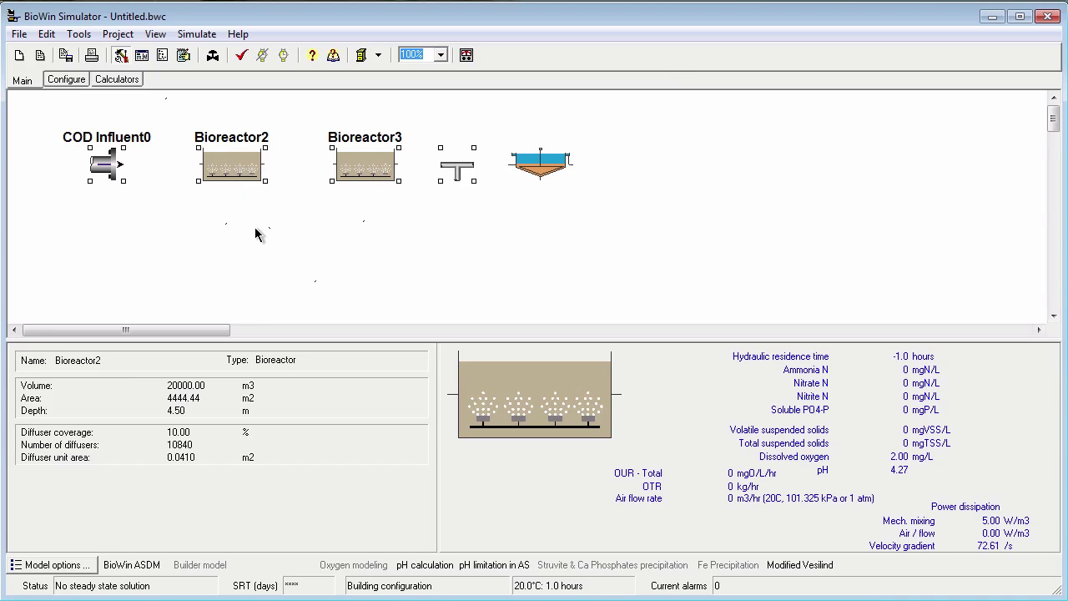
left_click(244, 264)
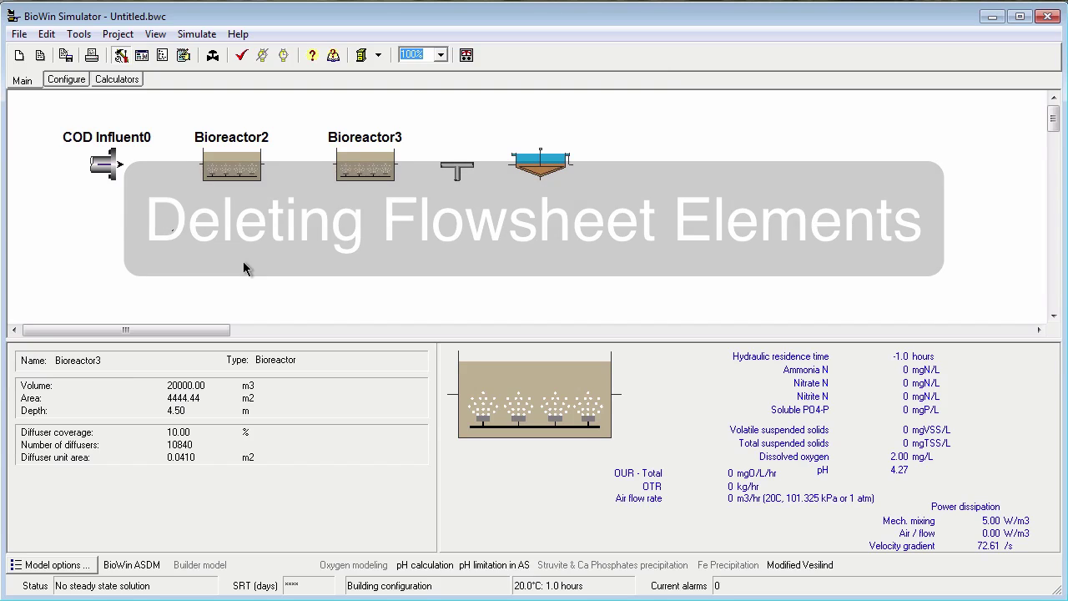
- Delete Bioreactor2 through its context menu and confirm the prompt
left_click(238, 171)
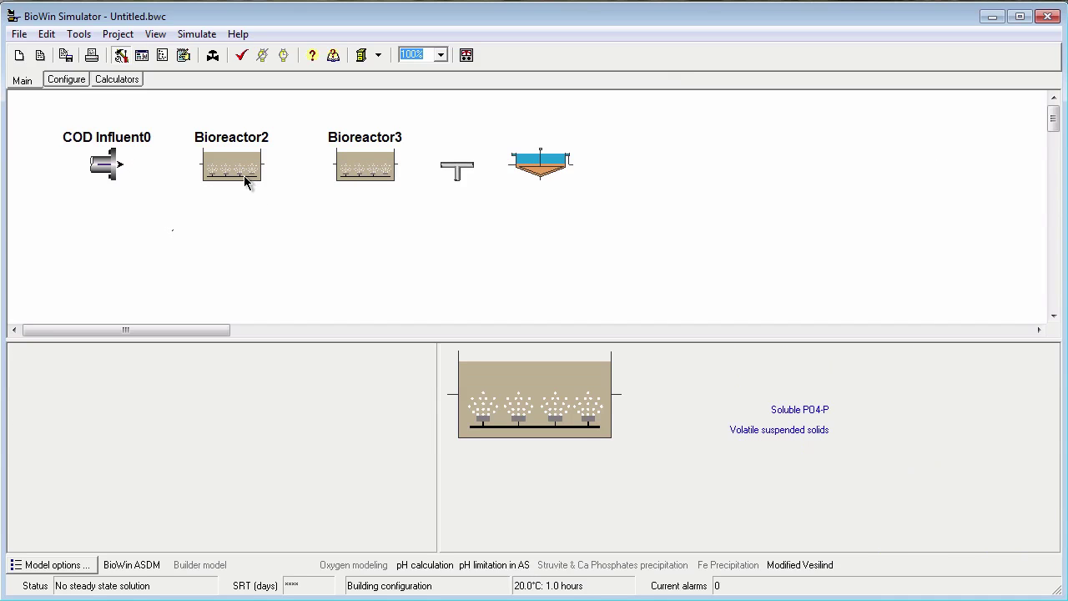
right_click(237, 169)
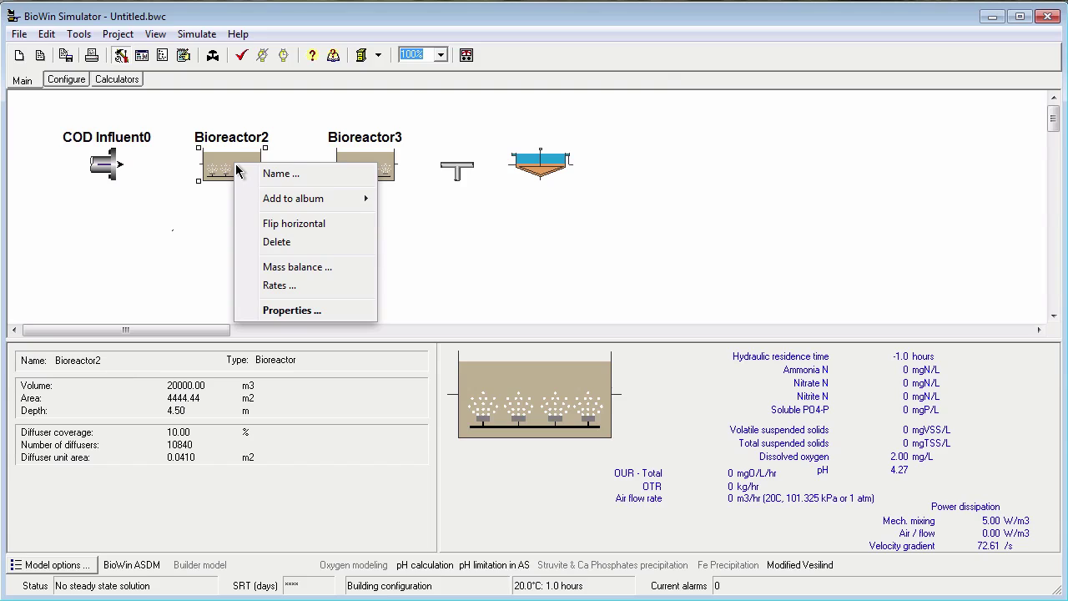
left_click(286, 241)
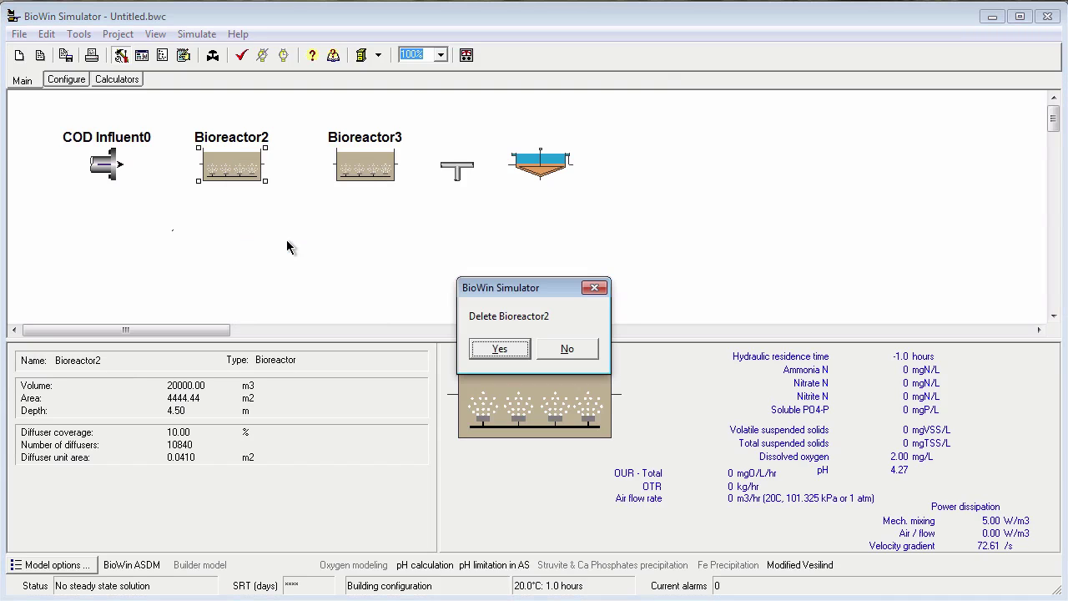
left_click(500, 350)
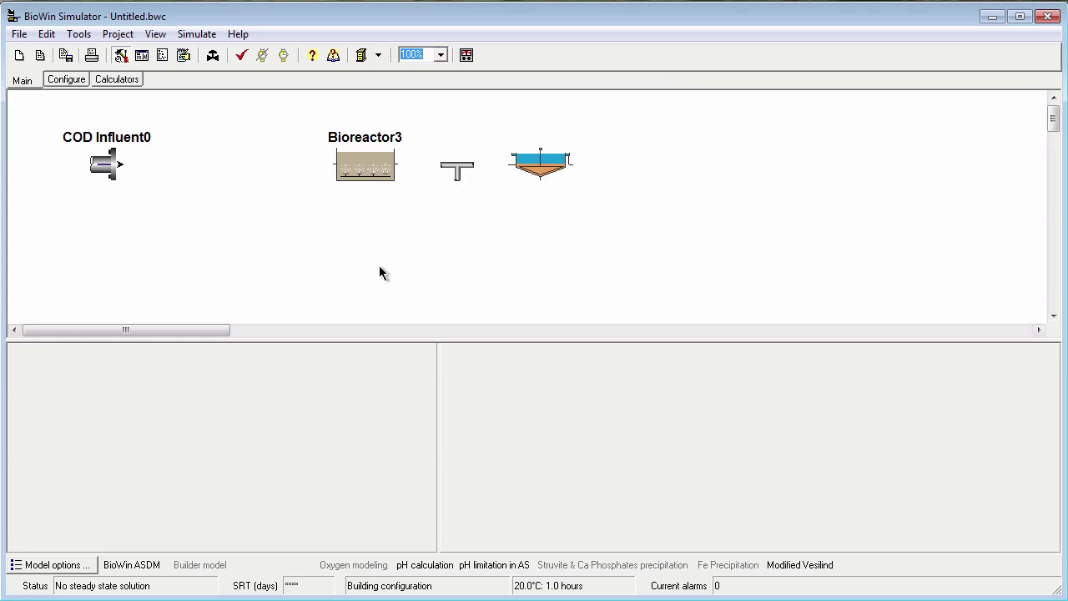
- Delete Bioreactor3 with the Delete key and confirm the prompt
left_click(365, 171)
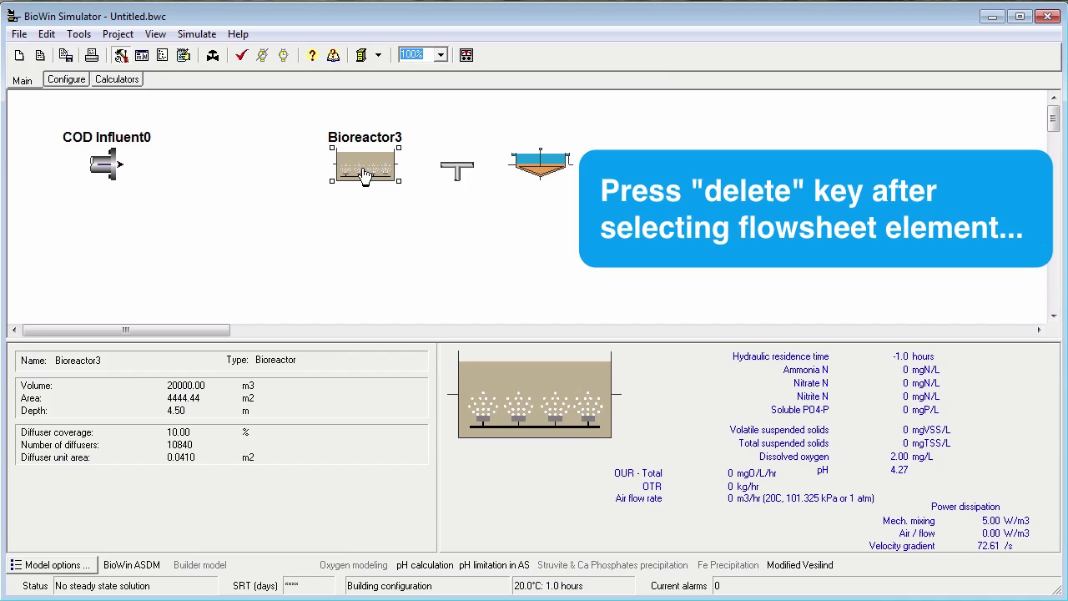
key("Delete")
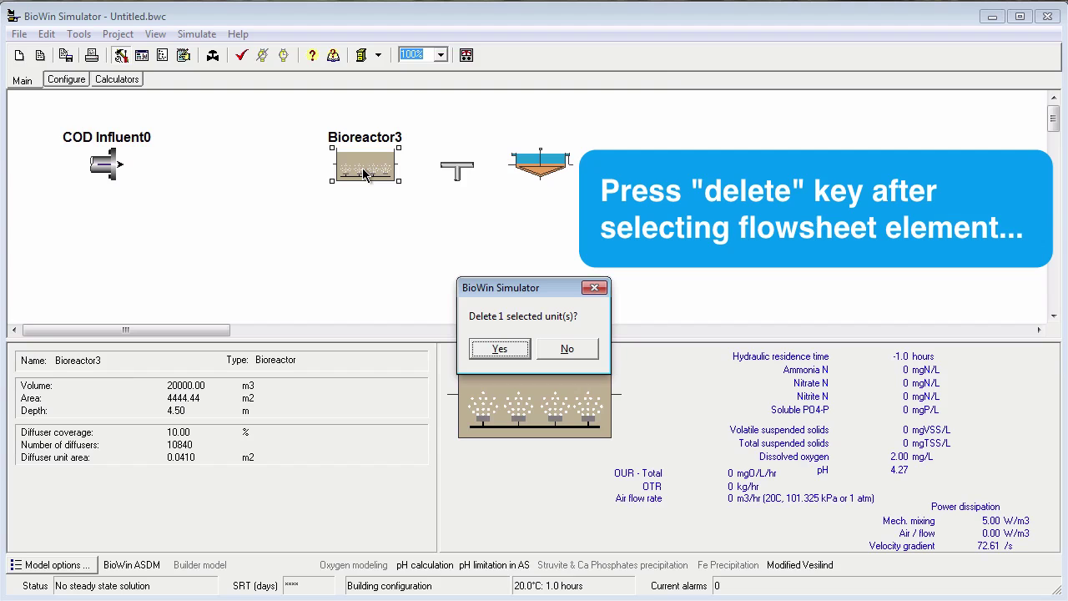
left_click(499, 348)
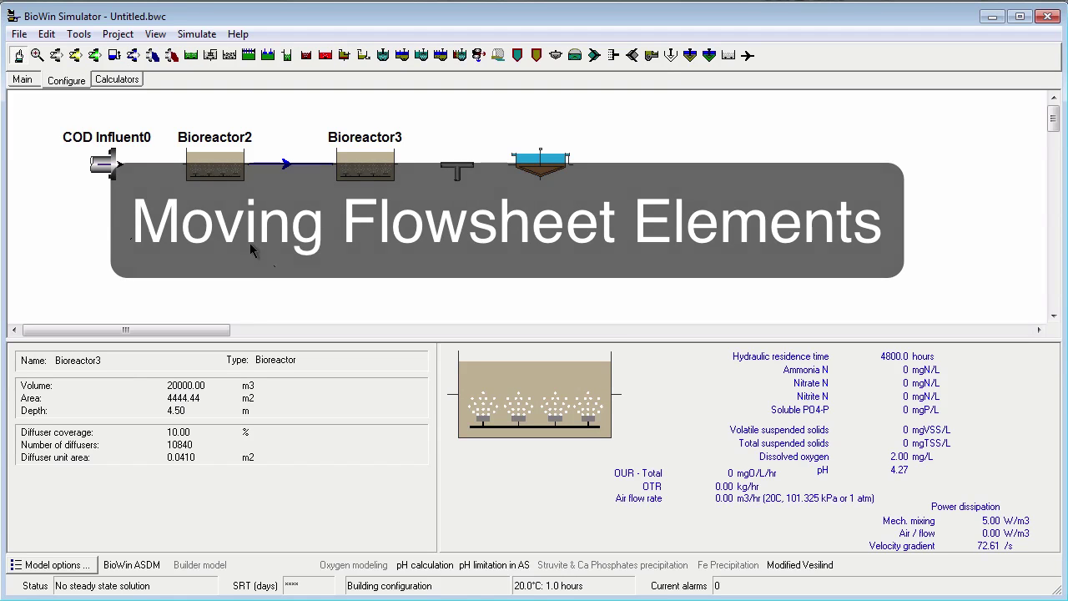
- Nudge COD Influent0, move the splitter and clarifier together down-right, and lower Bioreactor3
left_click(108, 171)
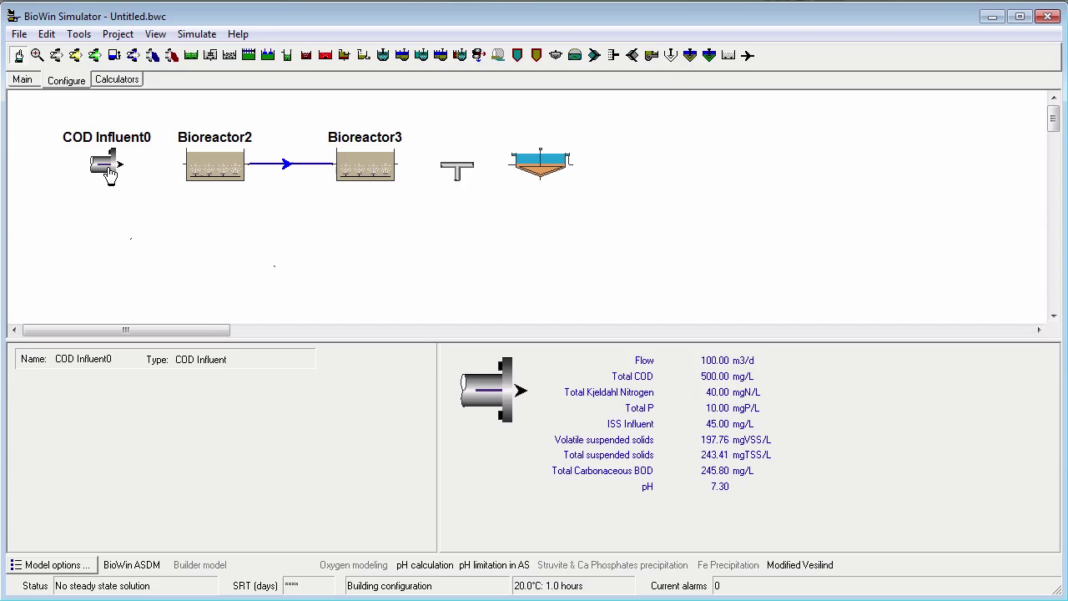
mouse_move(106, 167)
left_mouse_down()
mouse_move(100, 238)
mouse_move(111, 173)
left_mouse_up()
mouse_move(392, 165)
left_click_drag(415, 109, 585, 240)
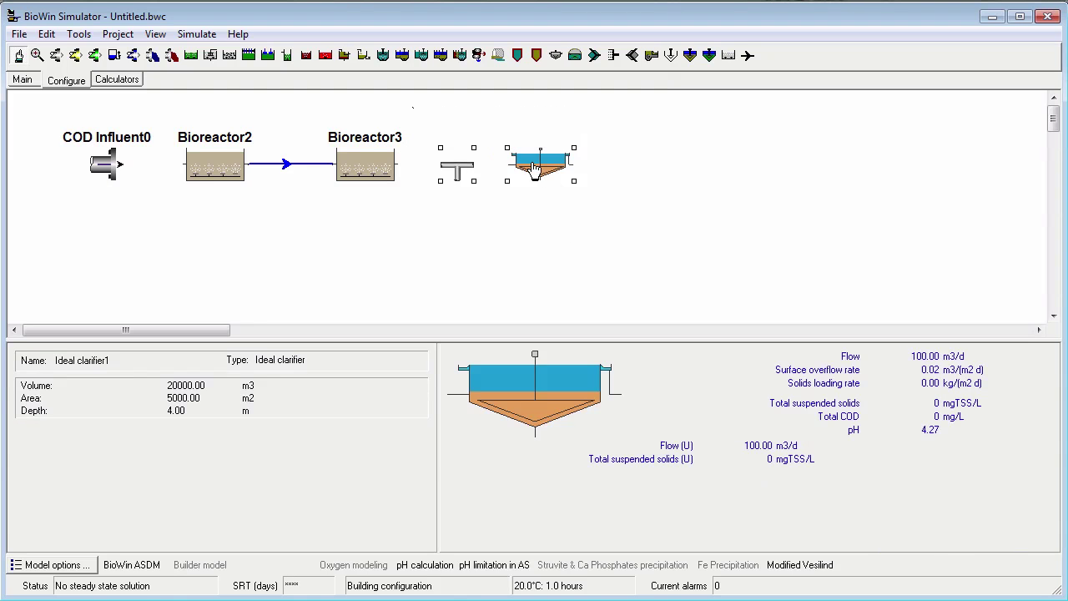
left_click_drag(536, 165, 619, 240)
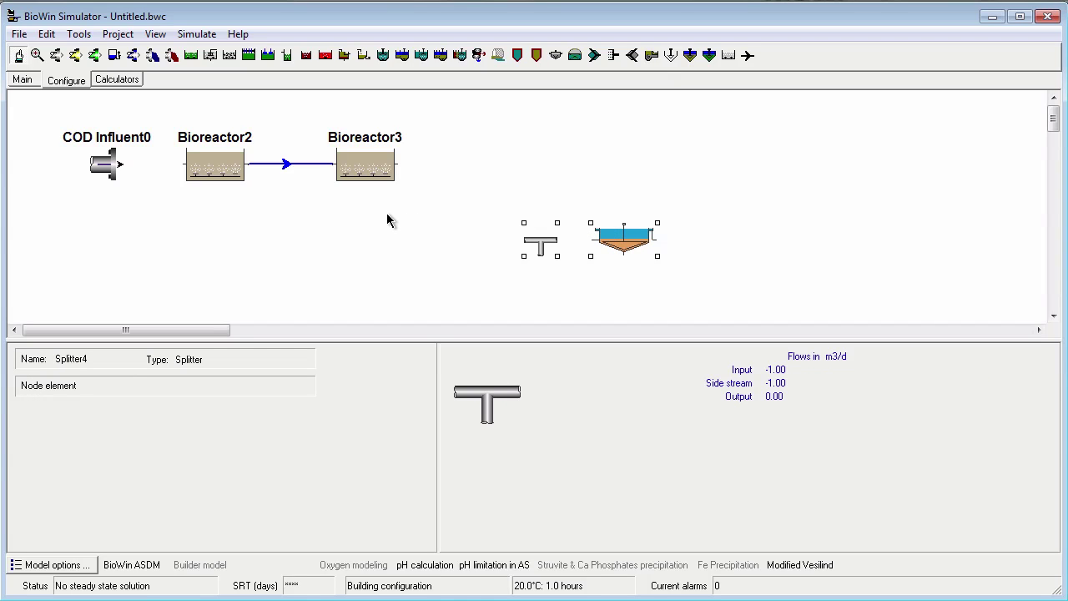
mouse_move(373, 177)
left_mouse_down()
mouse_move(368, 260)
mouse_move(388, 130)
mouse_move(387, 163)
left_mouse_up()
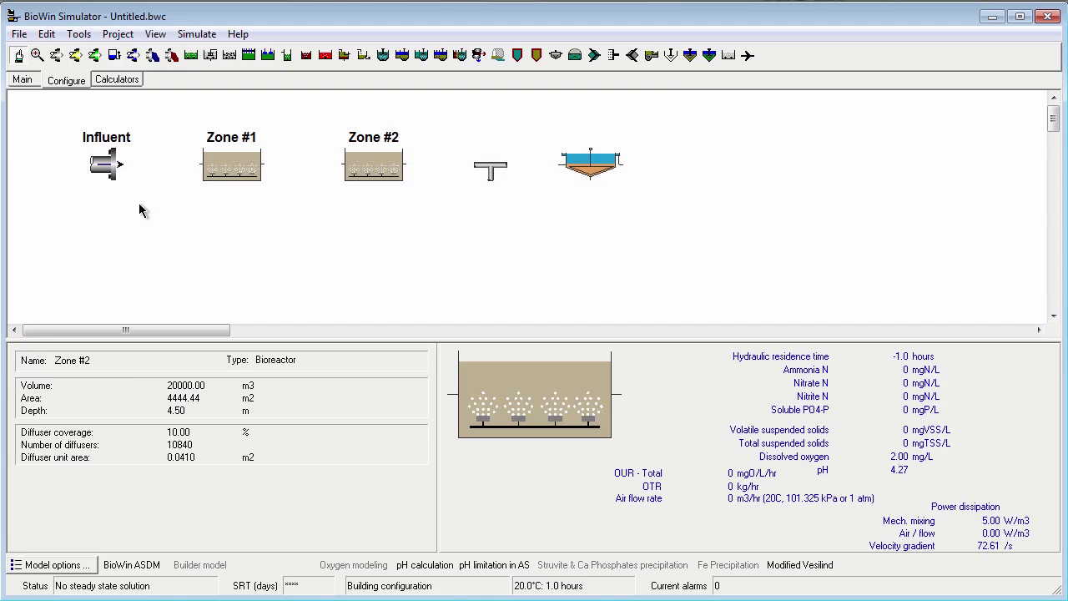
- Copy the Influent element below itself as COD Influent5, then copy both zones further down
left_click(105, 167)
left_click_drag(102, 167, 98, 258)
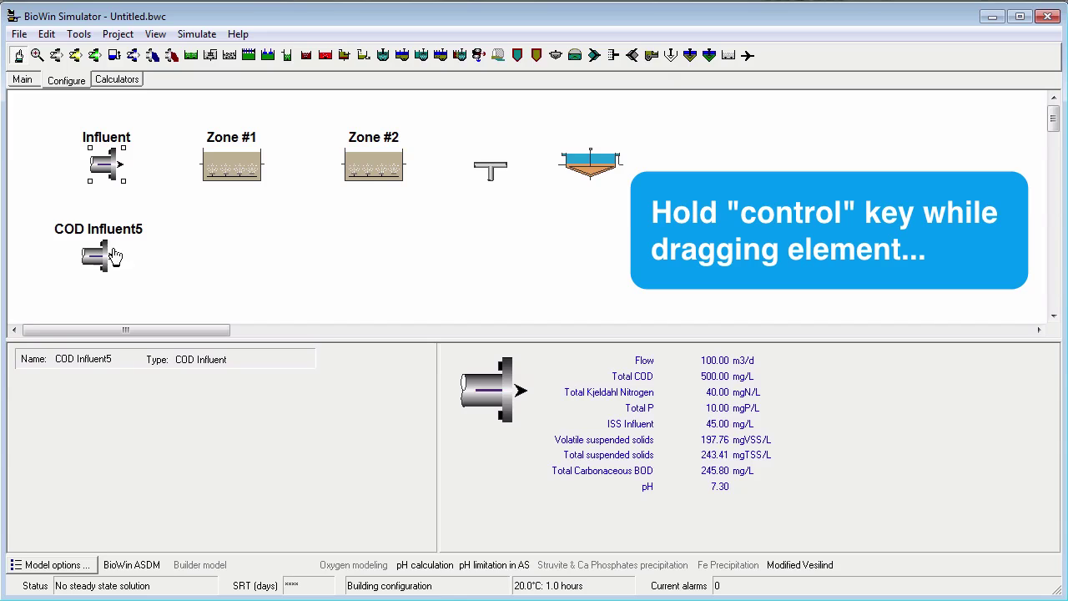
left_click_drag(156, 105, 449, 236)
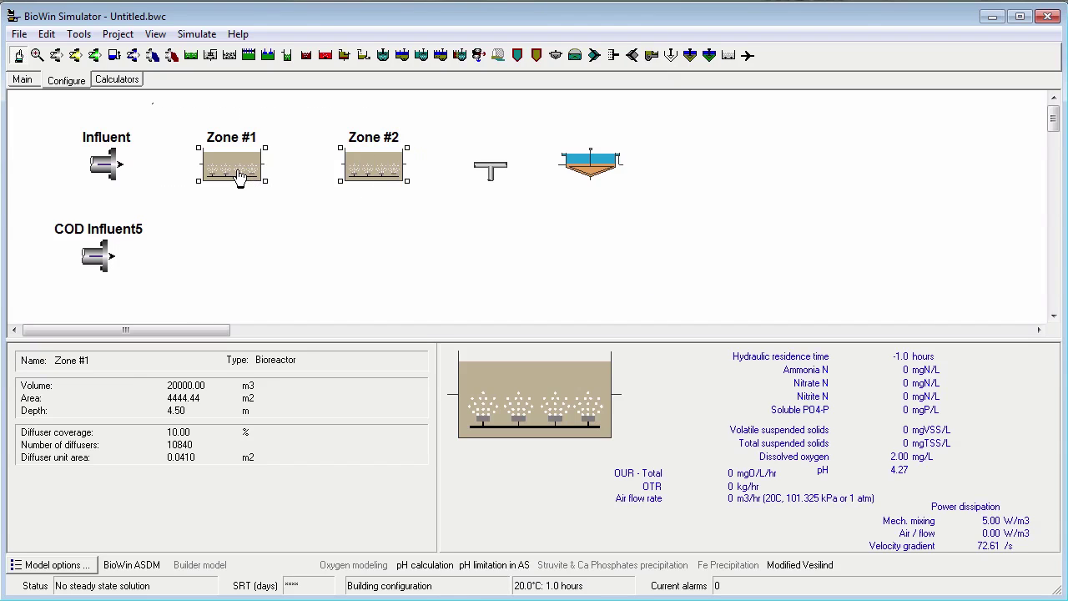
left_click_drag(233, 173, 286, 263)
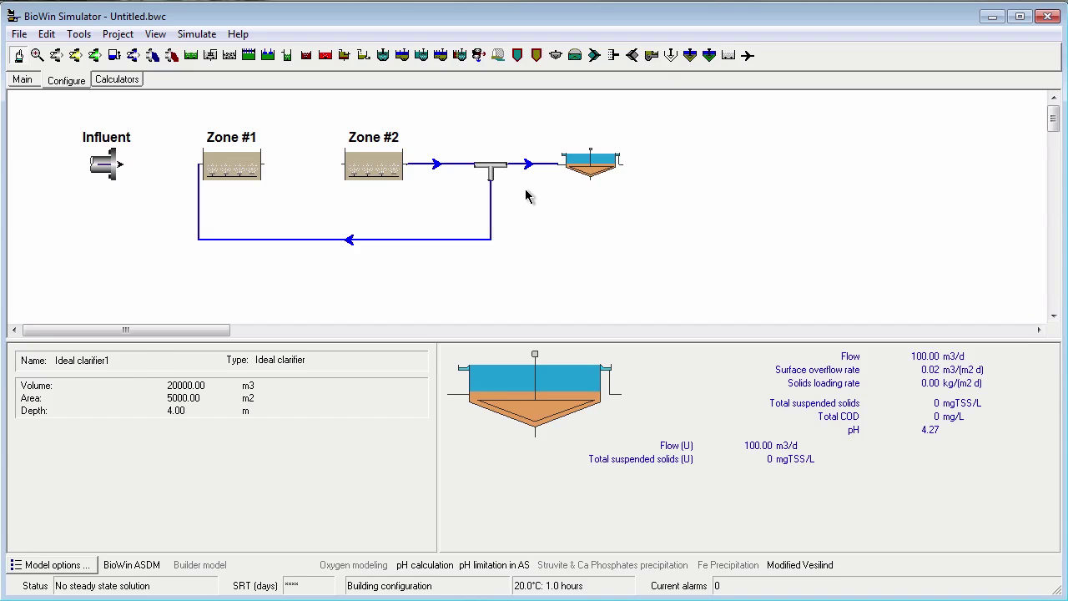
- Flip the splitter vertically after checking the splitter's and Zone #2's element options
left_click(490, 165)
right_click(493, 165)
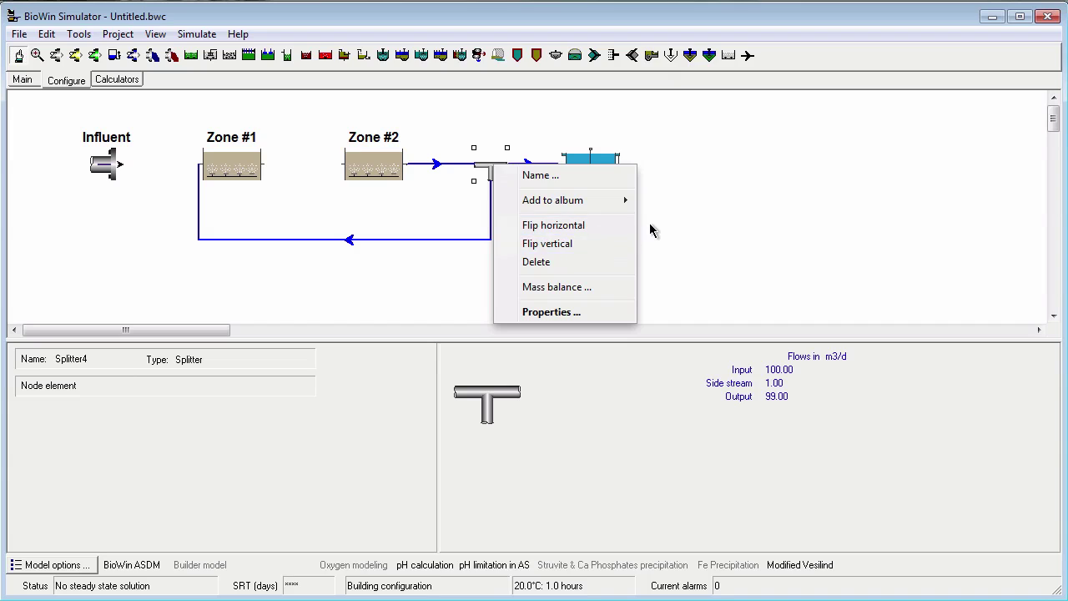
left_click(456, 188)
left_click(381, 167)
right_click(384, 170)
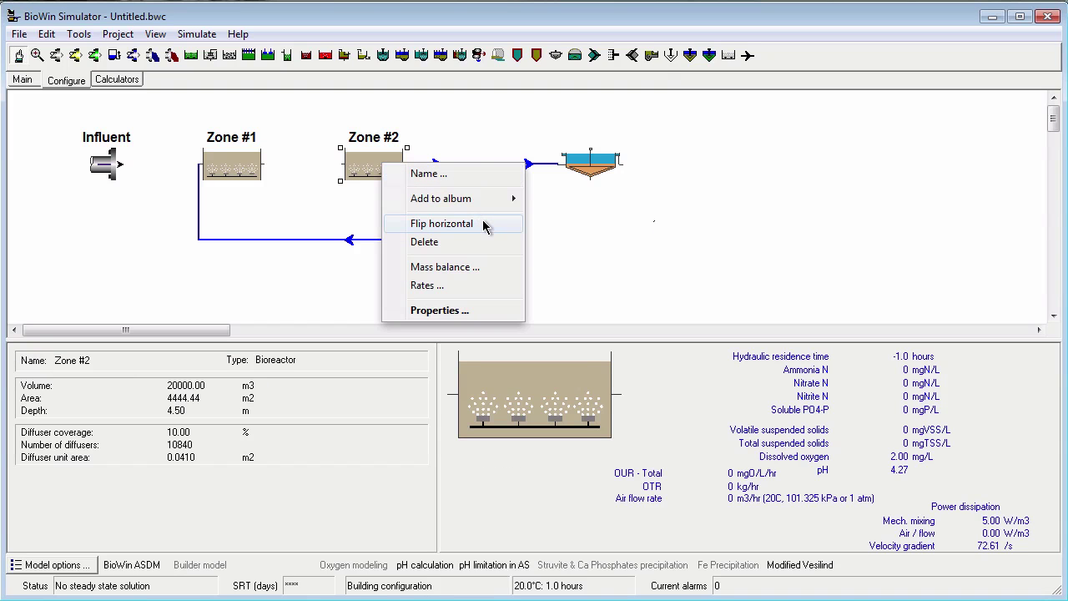
left_click(612, 227)
left_click(483, 179)
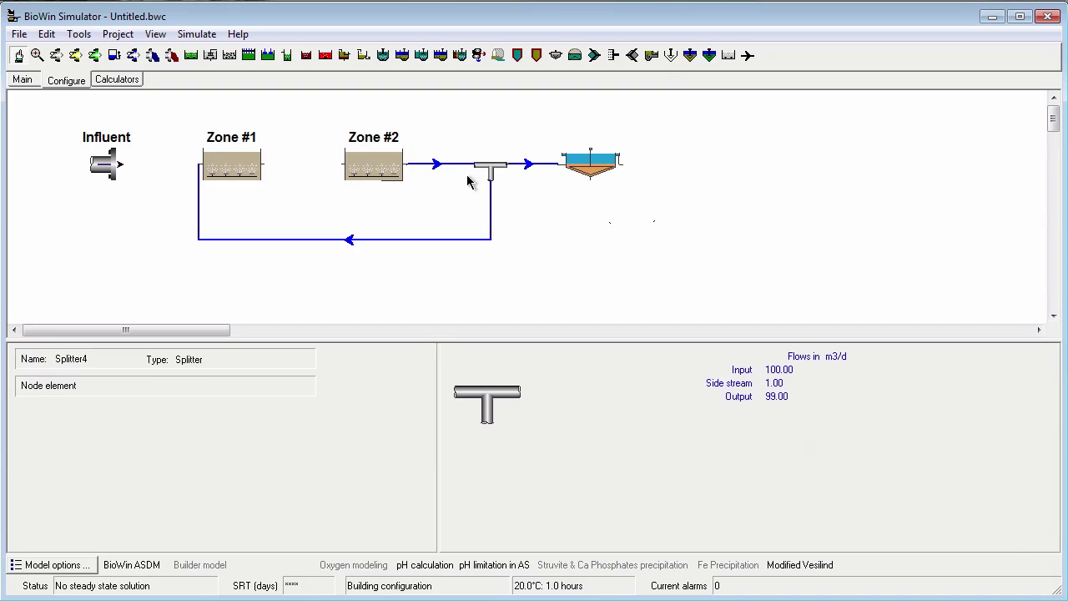
right_click(491, 170)
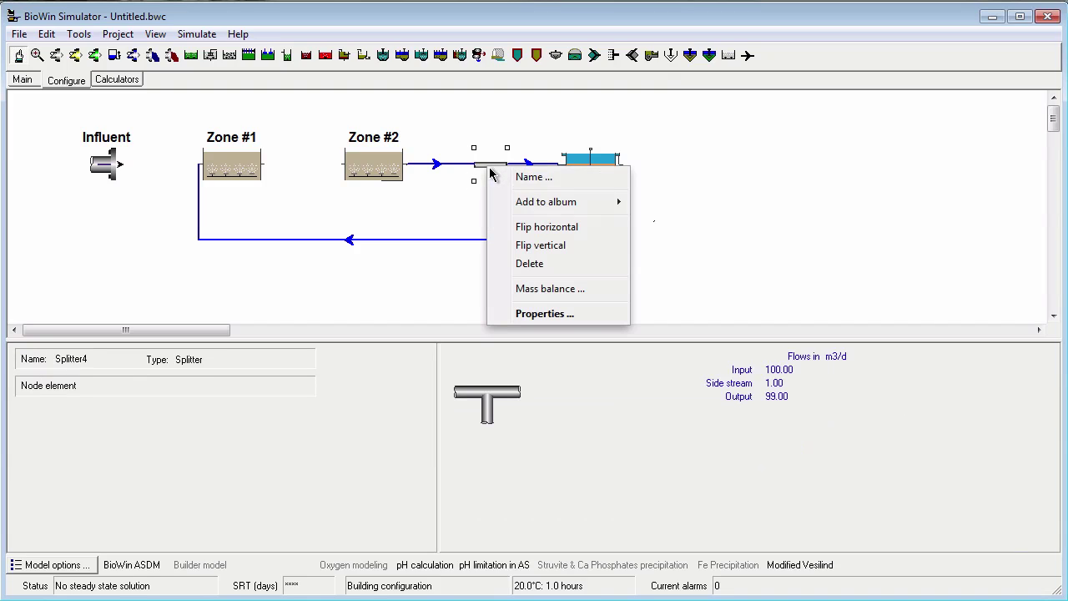
left_click(587, 245)
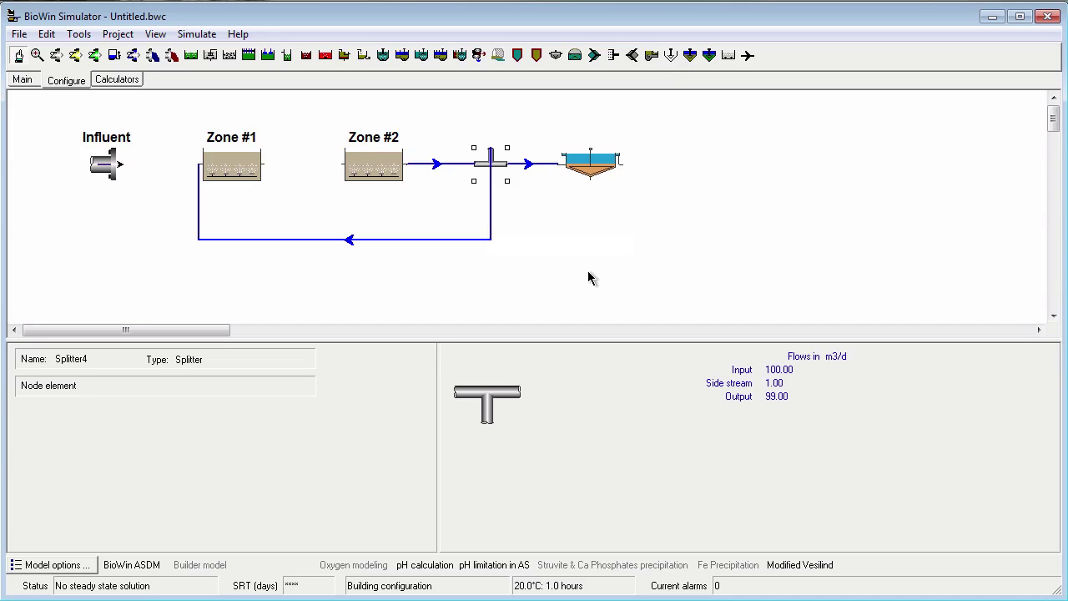
- Reroute recycle pipe Pipe7 so it loops over the top of both zones
left_click(349, 240)
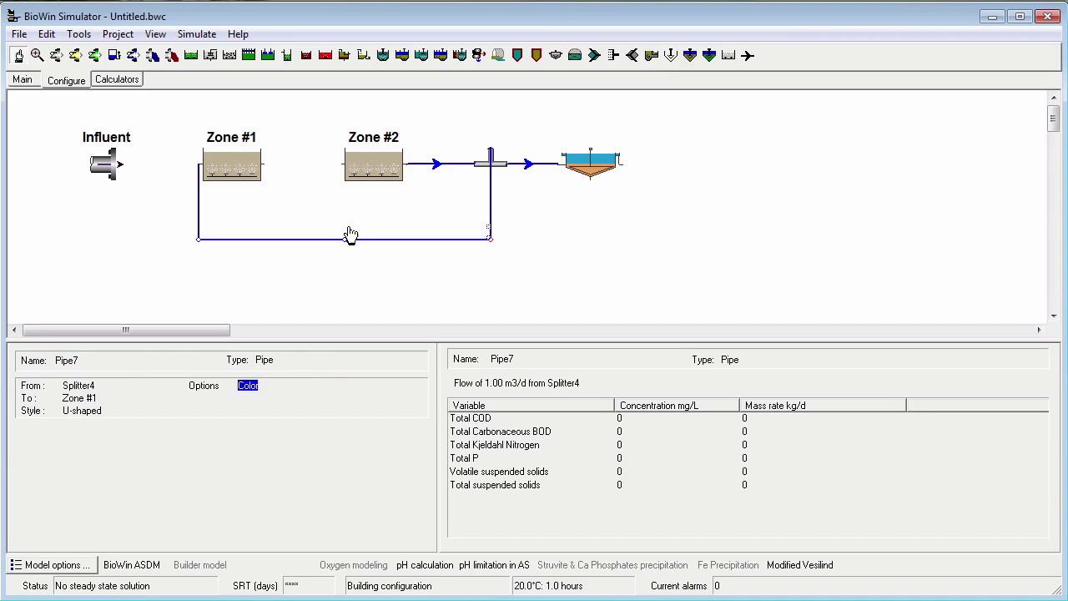
left_click_drag(356, 115, 354, 115)
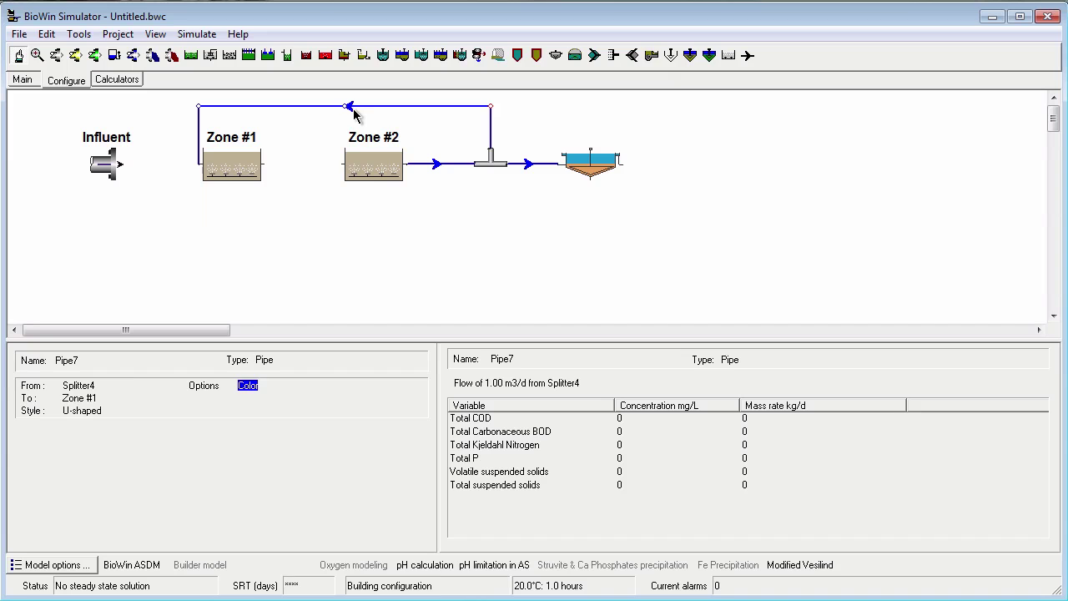